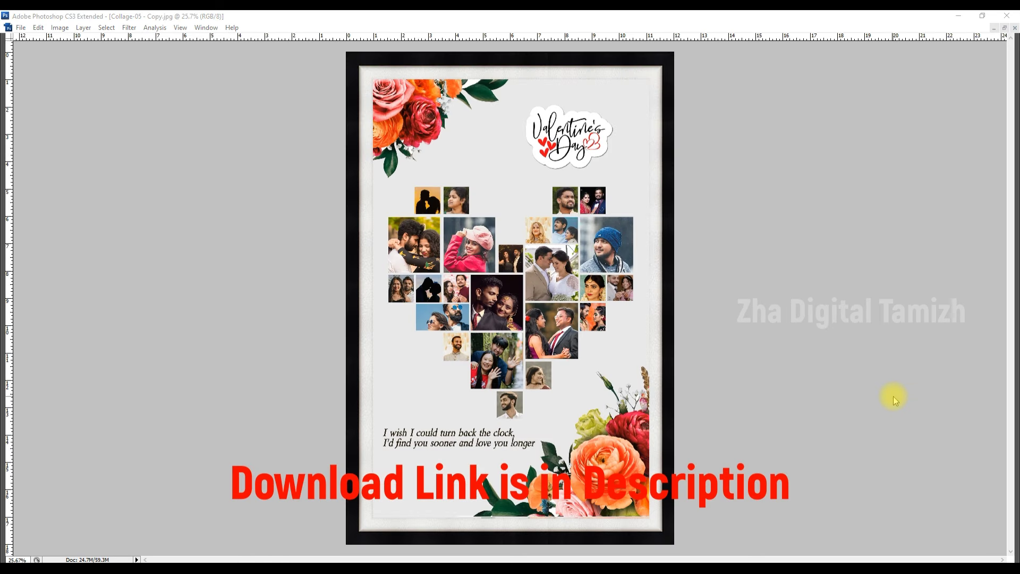
Step: Save the framed collage as Collage-05 - Copy in Photoshop (PSD) format with layers kept
key(ctrl+shift+s)
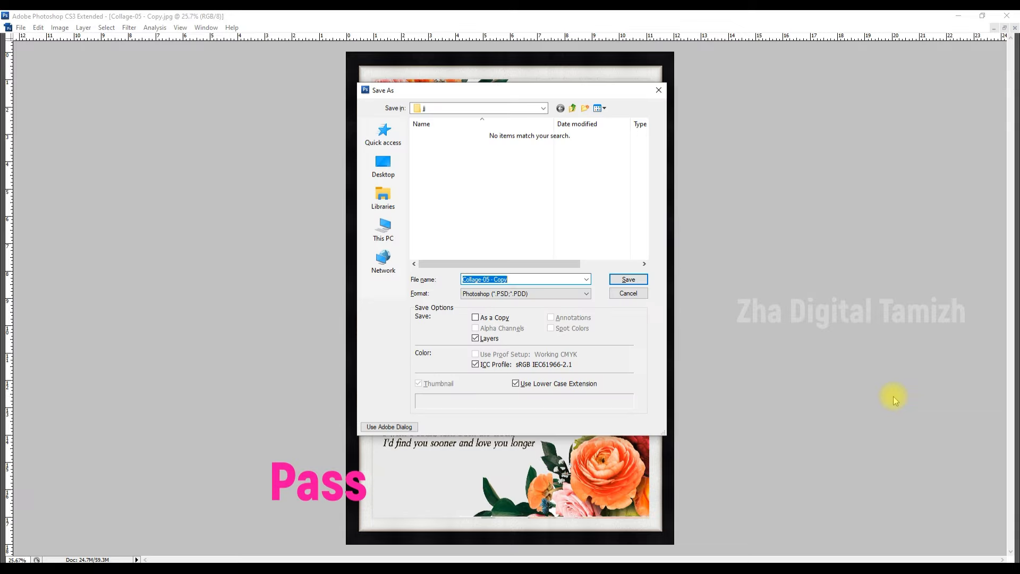
key(Return)
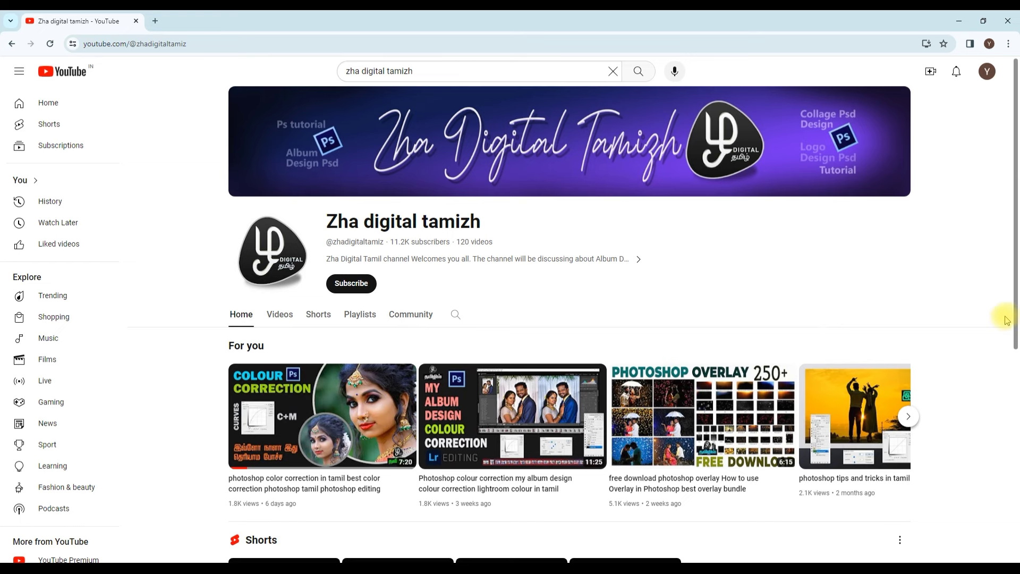
drag(1013, 85, 1015, 314)
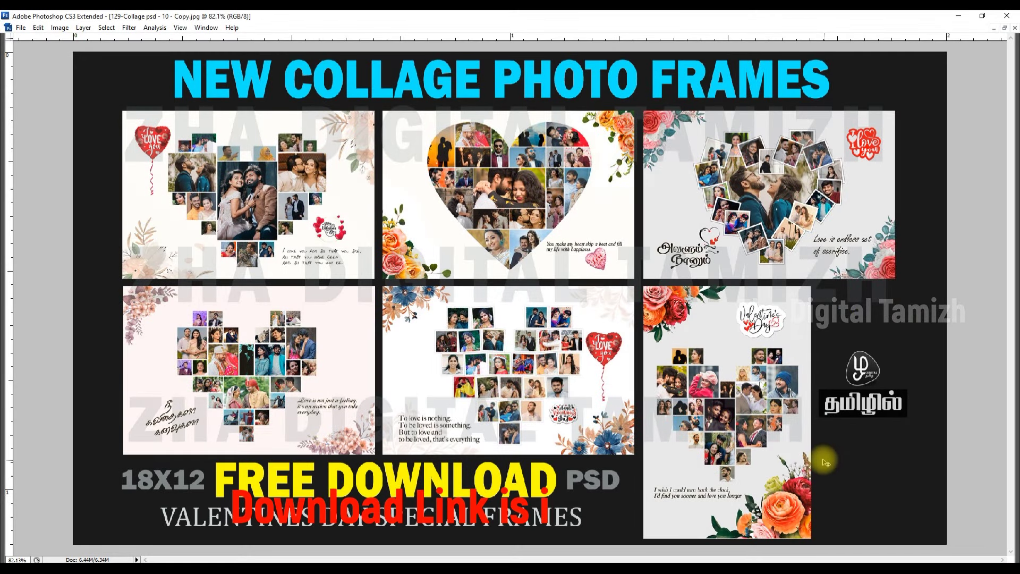
Step: In Collage-01, delete the photos covering the large upper-right frame, the two inner square frames and the wide centre frame
key(ctrl+Tab)
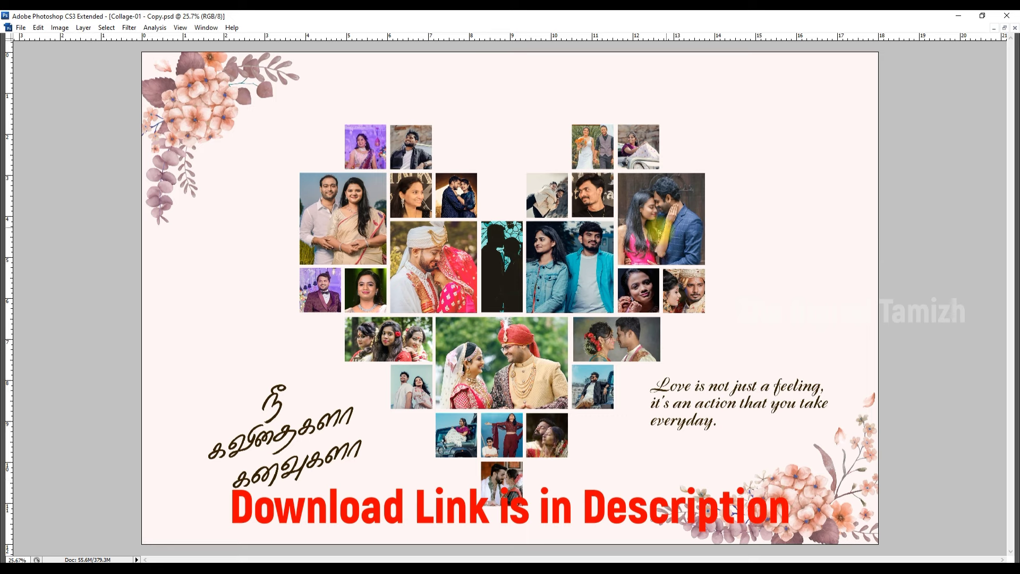
click(679, 181)
key(Delete)
click(568, 271)
key(Delete)
click(431, 276)
key(Delete)
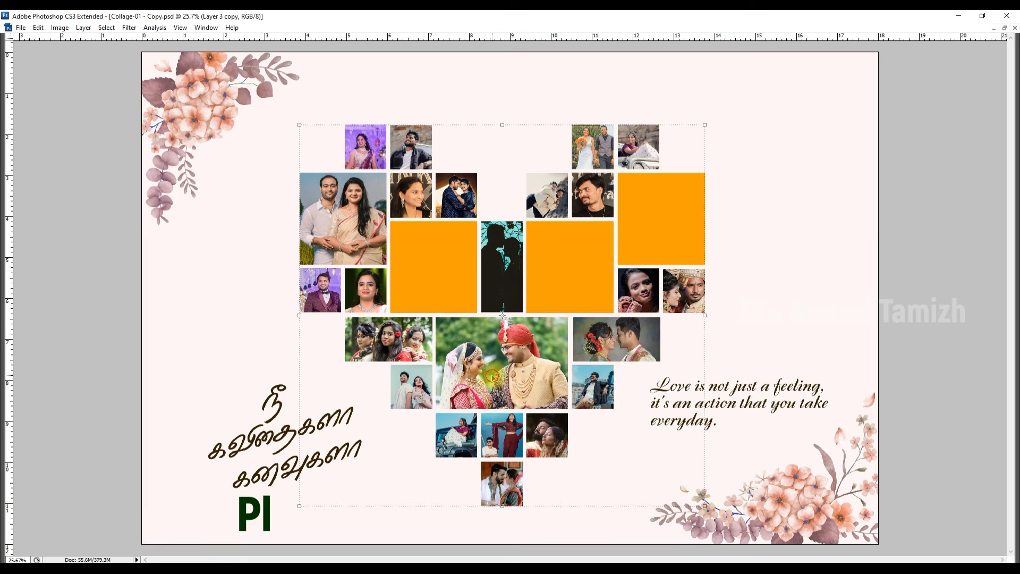
click(486, 374)
key(Delete)
Step: Try shifting the Tamil lettering and the flower decoration slightly, and undo the last two changes
drag(255, 428, 267, 433)
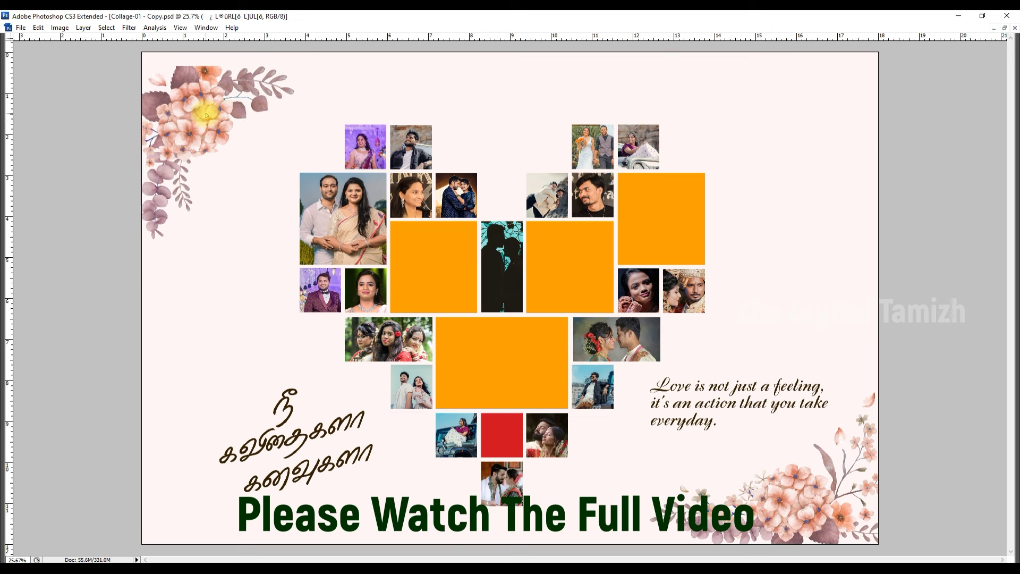
drag(756, 398, 749, 407)
key(ctrl+alt+z)
key(ctrl+alt+z)
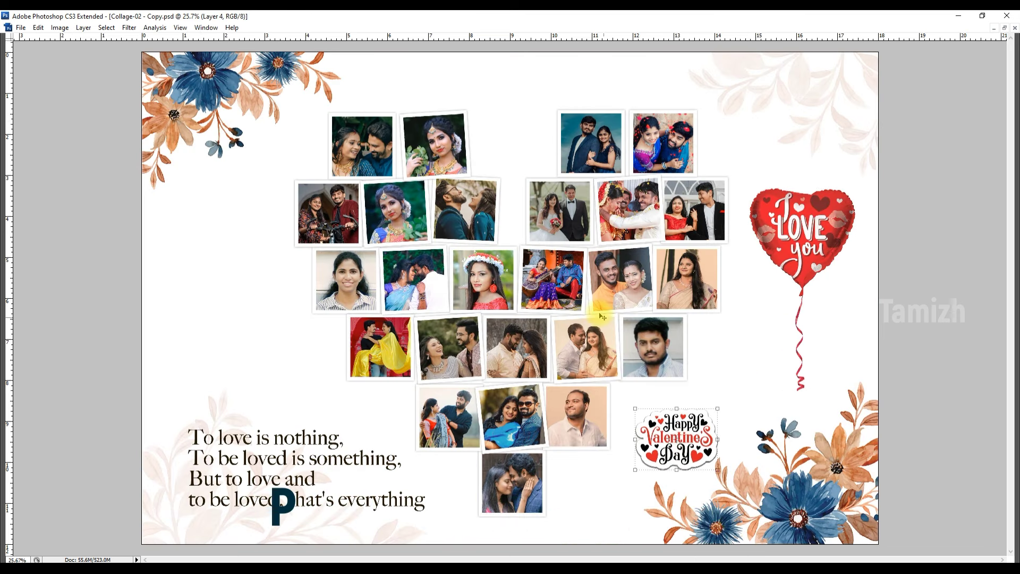
Step: Delete the photos from five white-bordered frames in the second, third and fourth rows of Collage-02's heart
click(558, 280)
key(Delete)
click(516, 348)
key(Delete)
click(457, 226)
key(Delete)
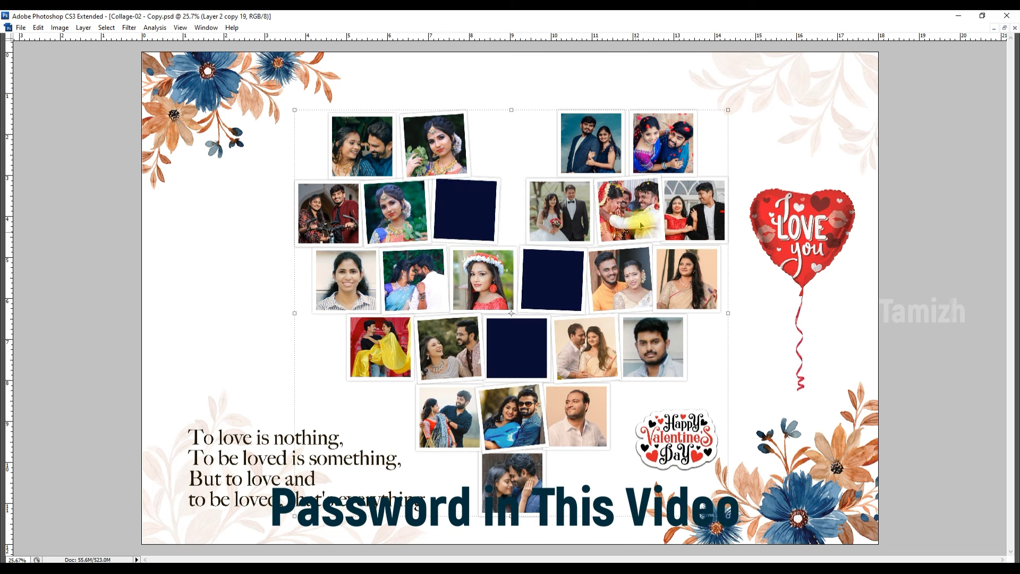
click(380, 346)
key(Delete)
click(641, 224)
key(Delete)
Step: Check the width, height and resolution of Collage-02 in the Image Size settings
key(ctrl+alt+i)
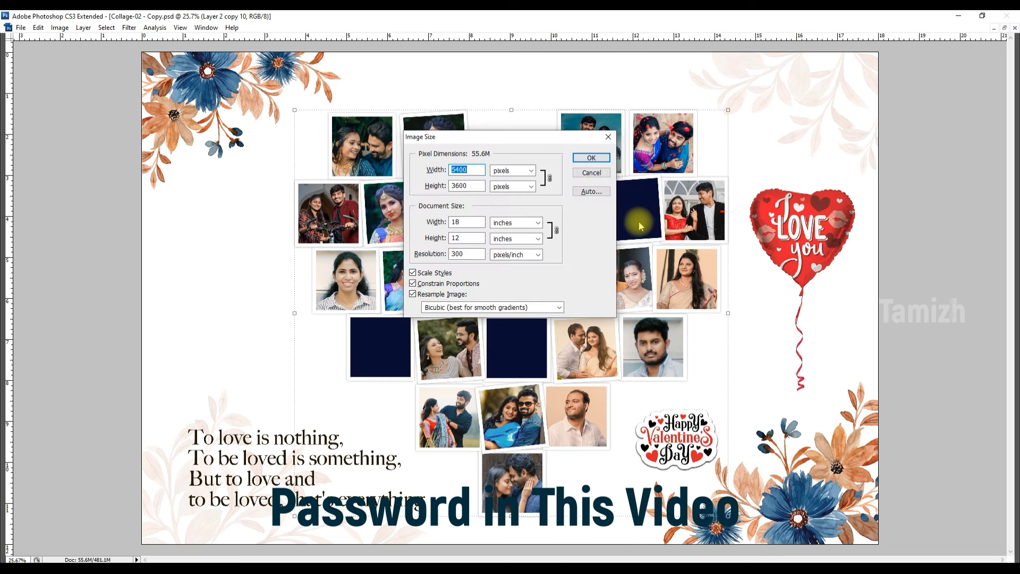
key(Tab)
key(Tab)
key(Tab)
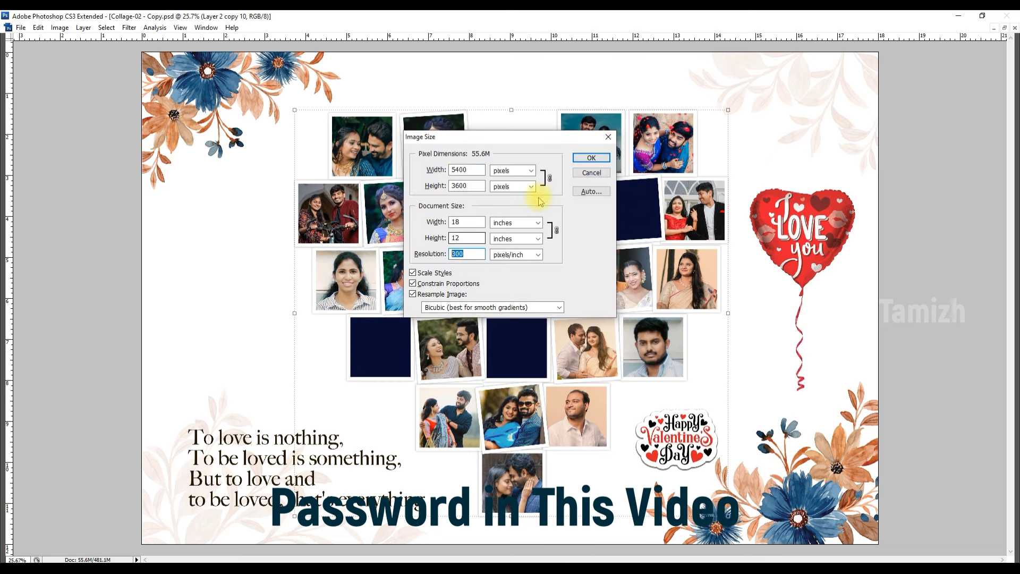
click(589, 158)
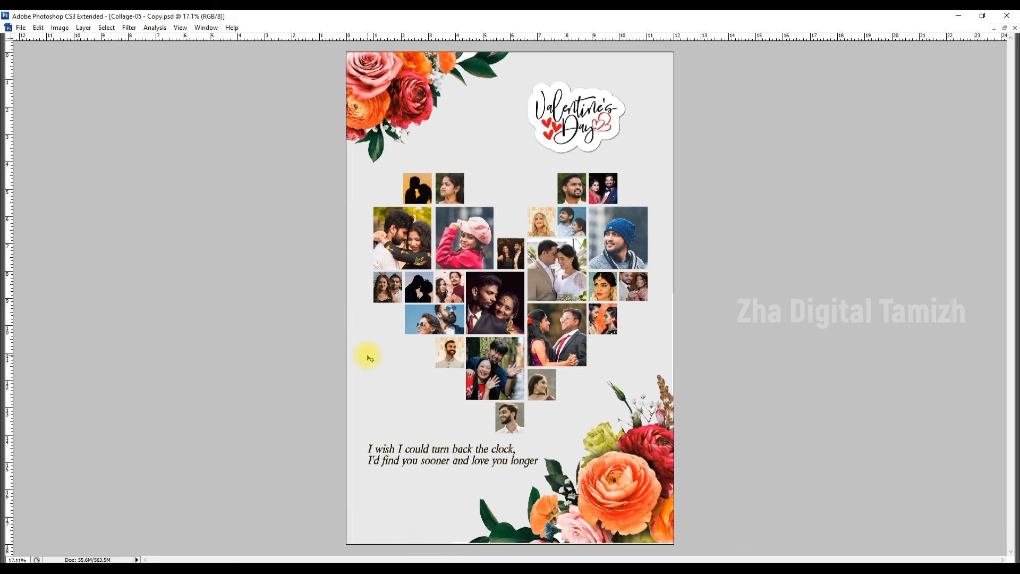
Step: Shift the Valentine's Day sticker slightly left in Collage-05 and delete the photos from the large frames of the heart
drag(608, 159, 595, 154)
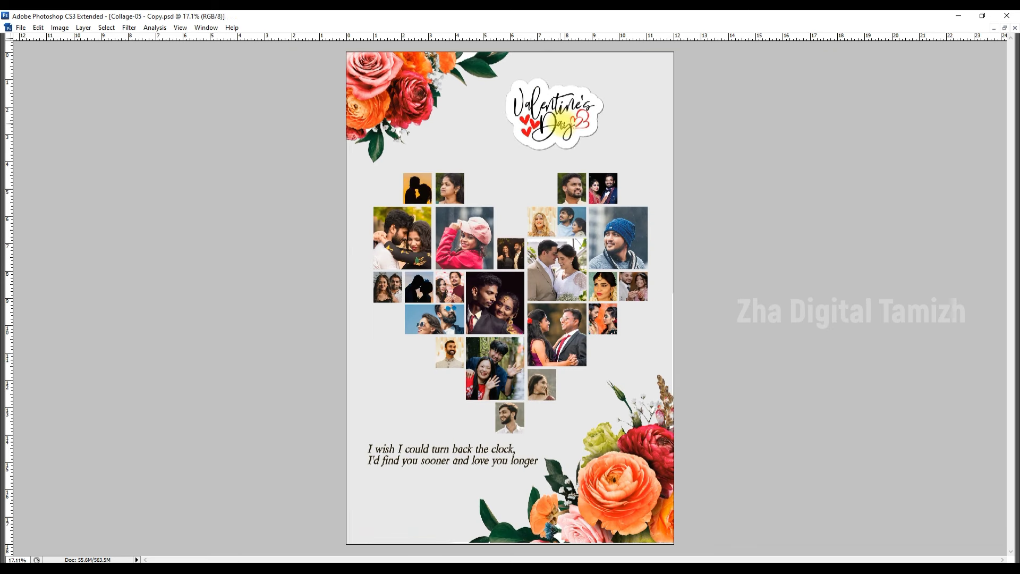
key(Delete)
click(494, 314)
key(Delete)
click(465, 238)
key(Delete)
click(402, 238)
key(Delete)
click(497, 381)
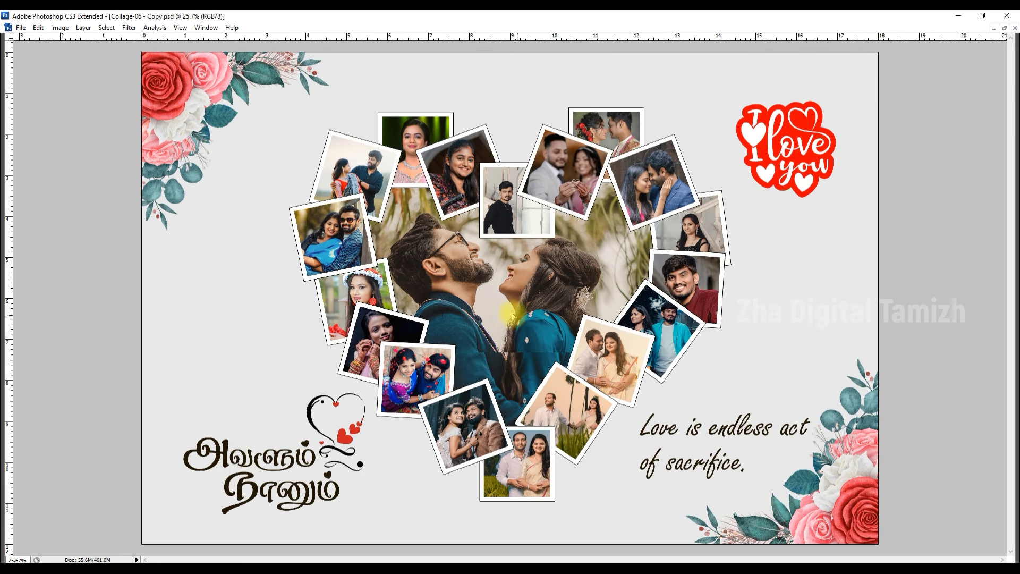
Step: In Collage-06, delete the couple photo filling the central heart and the photos in several surrounding tilted frames
click(505, 319)
key(Delete)
click(417, 378)
key(Delete)
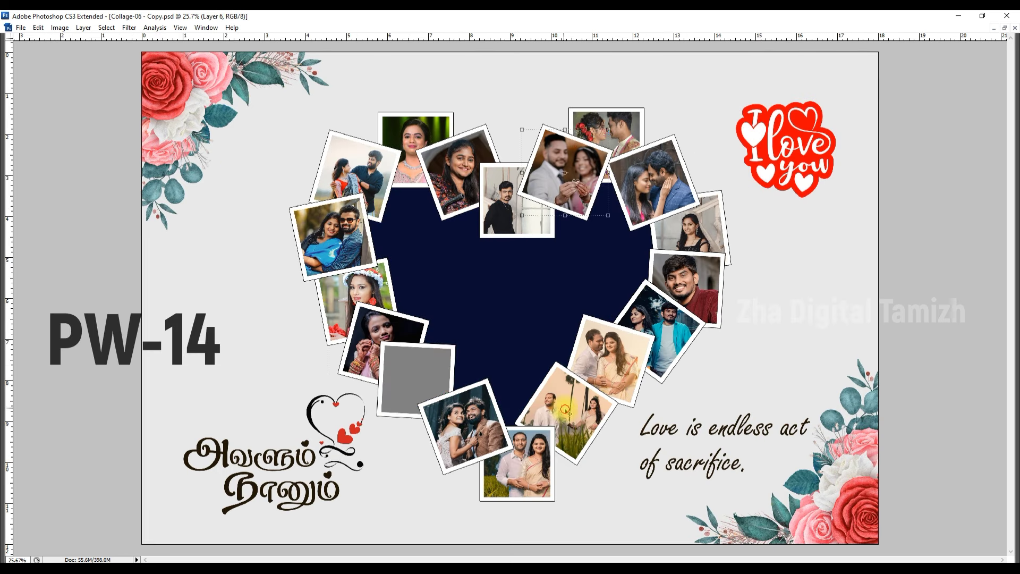
click(565, 170)
key(Delete)
key(Delete)
key(Delete)
key(Delete)
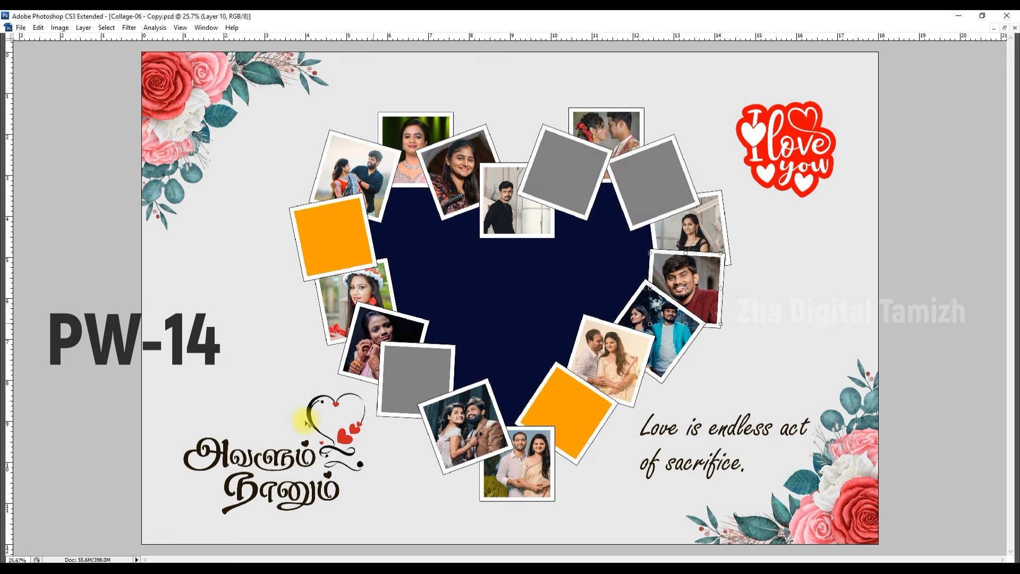
Step: Delete the photos from two more side frames and nudge the Tamil lettering and the I Love You sticker
click(685, 287)
key(Delete)
click(382, 340)
key(Delete)
drag(255, 468, 242, 465)
drag(776, 180, 777, 187)
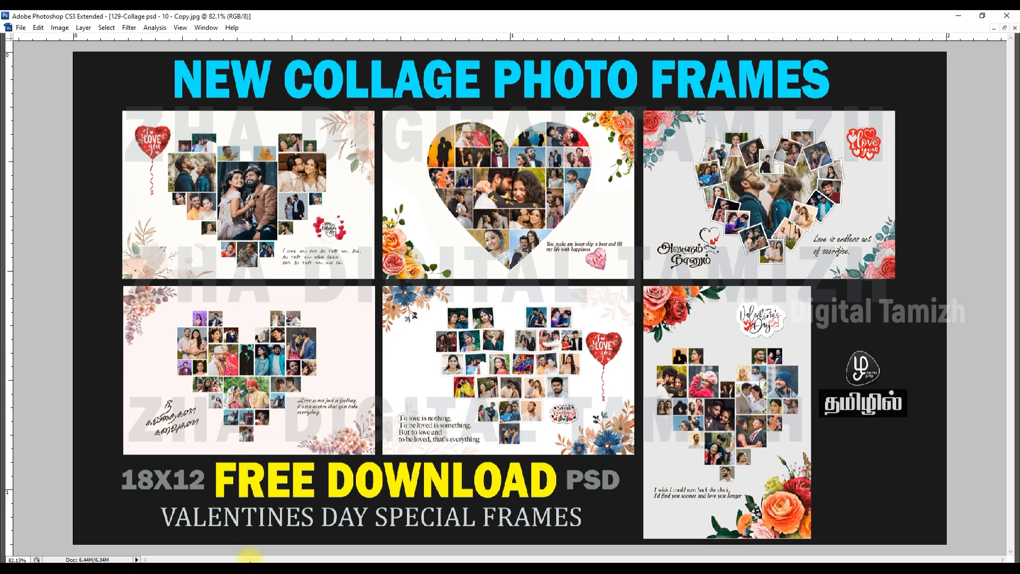
Step: Switch to File Explorer and select several couple photos in the wedding photo folder for the collage
click(245, 568)
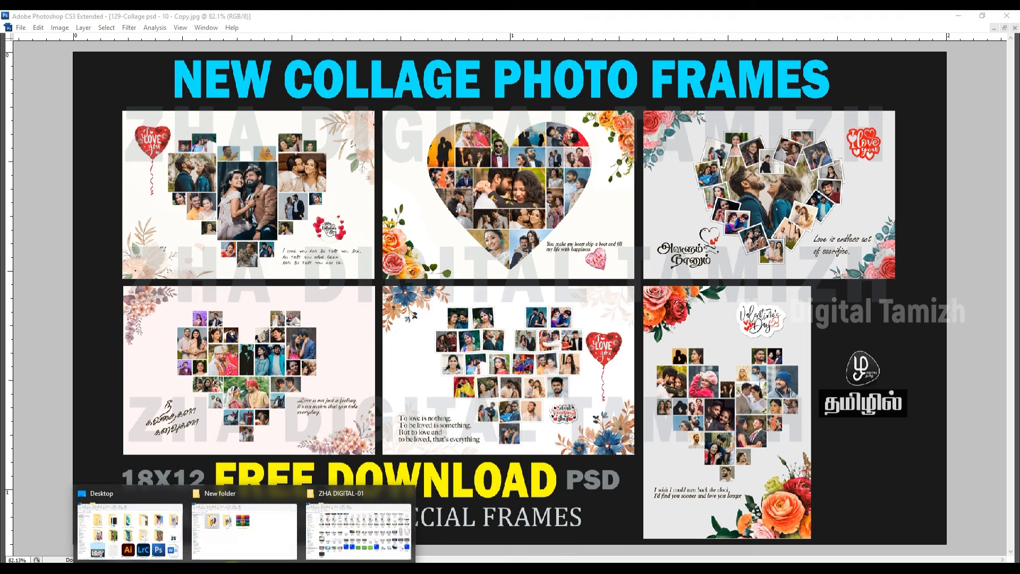
click(245, 529)
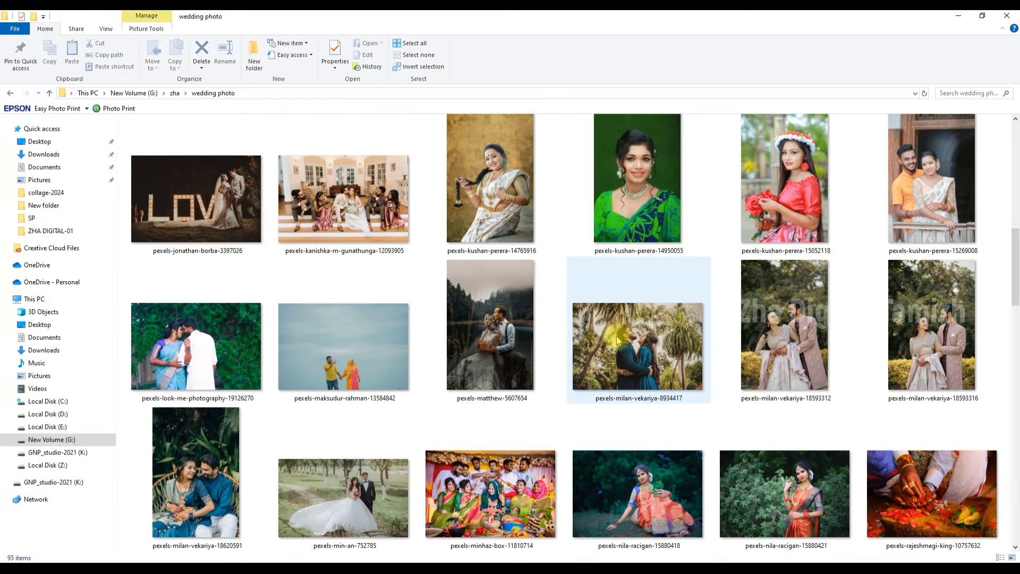
click(618, 340)
ctrl+click(485, 340)
ctrl+click(784, 340)
ctrl+click(931, 340)
ctrl+click(196, 472)
scroll(531, 362, down, 5)
ctrl+click(638, 330)
ctrl+click(183, 479)
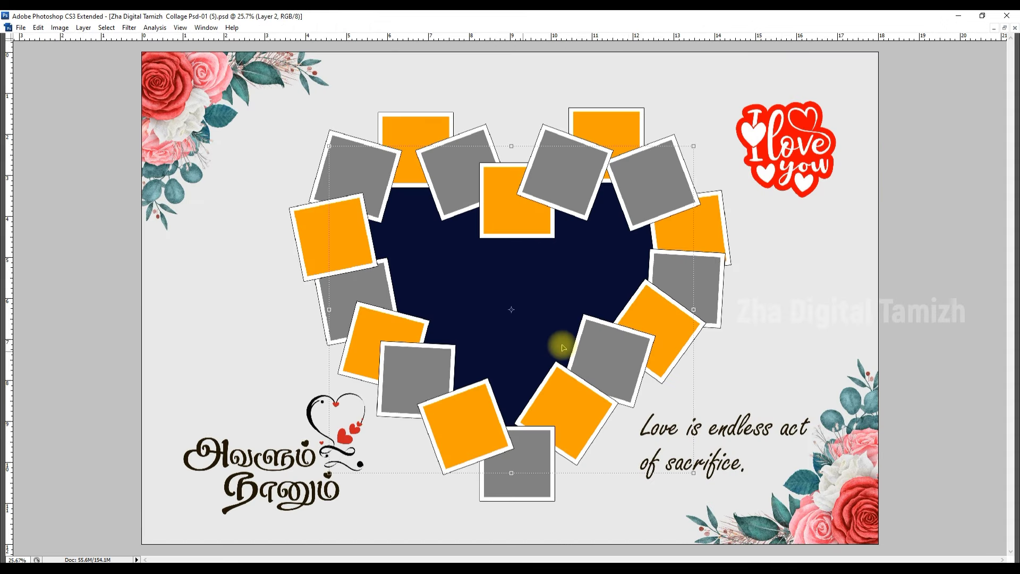
Step: Paste the couple photo directly above the large heart shape (Layer 2) and clip it to that shape
mouse_move(1016, 229)
scroll(986, 230, down, 2)
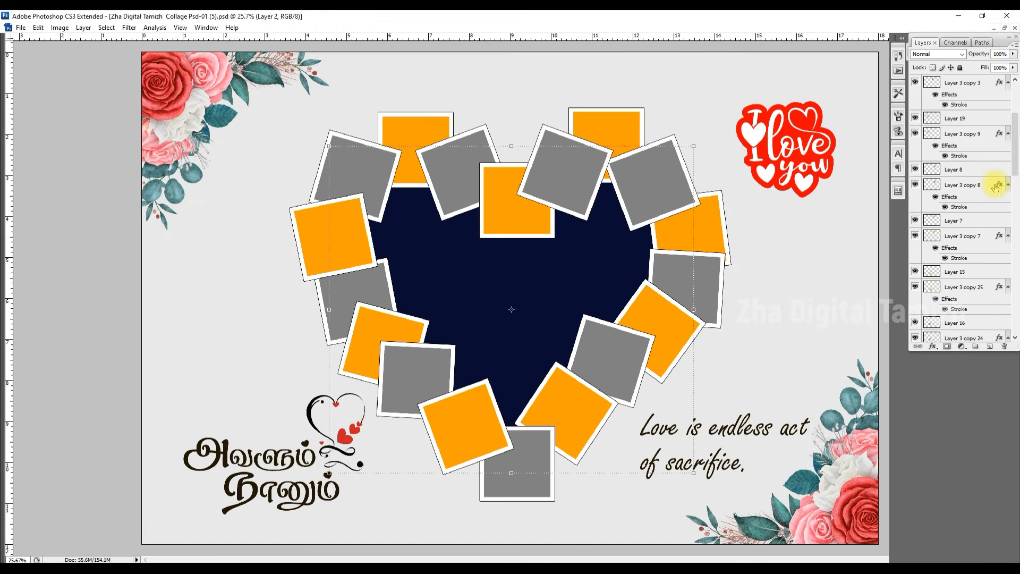
scroll(985, 230, down, 3)
right_click(491, 309)
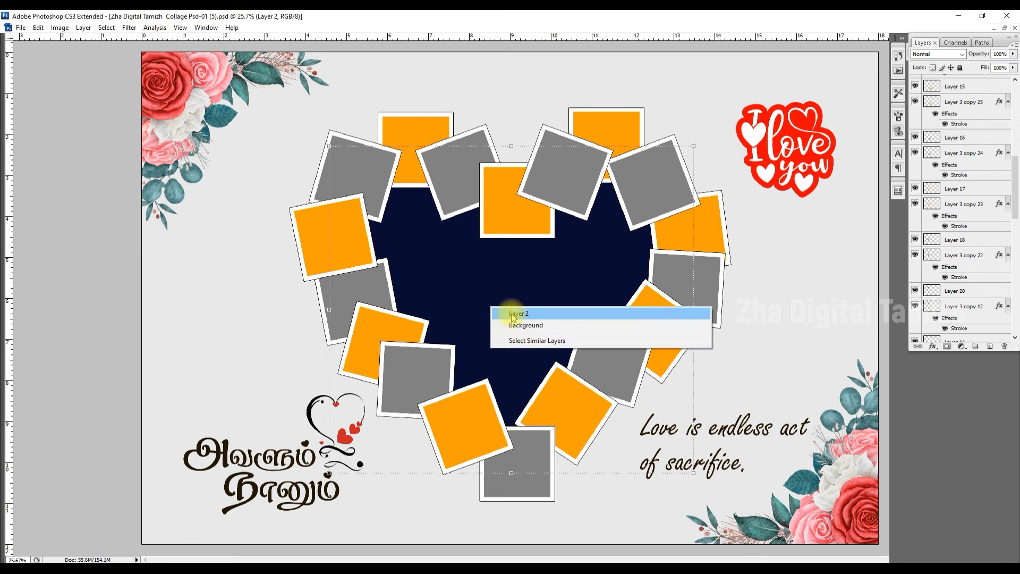
click(511, 314)
key(ctrl+v)
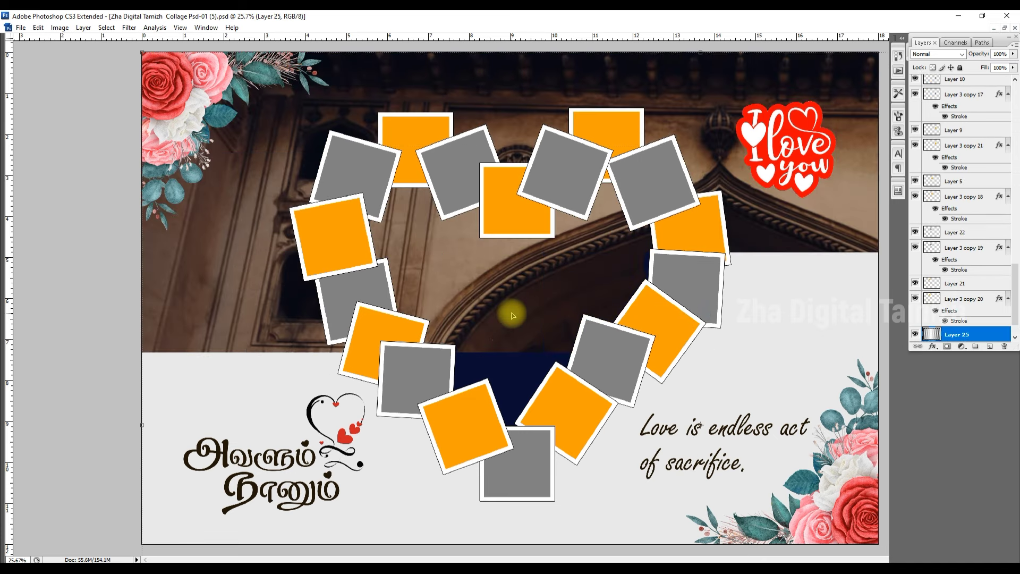
key(ctrl+alt+g)
key(ctrl+minus)
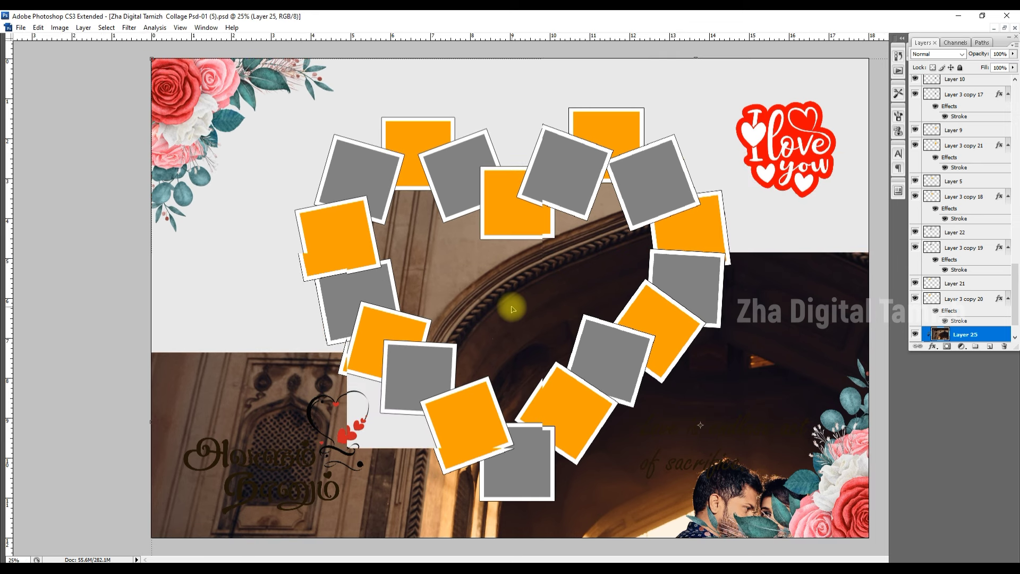
scroll(982, 291, down, 2)
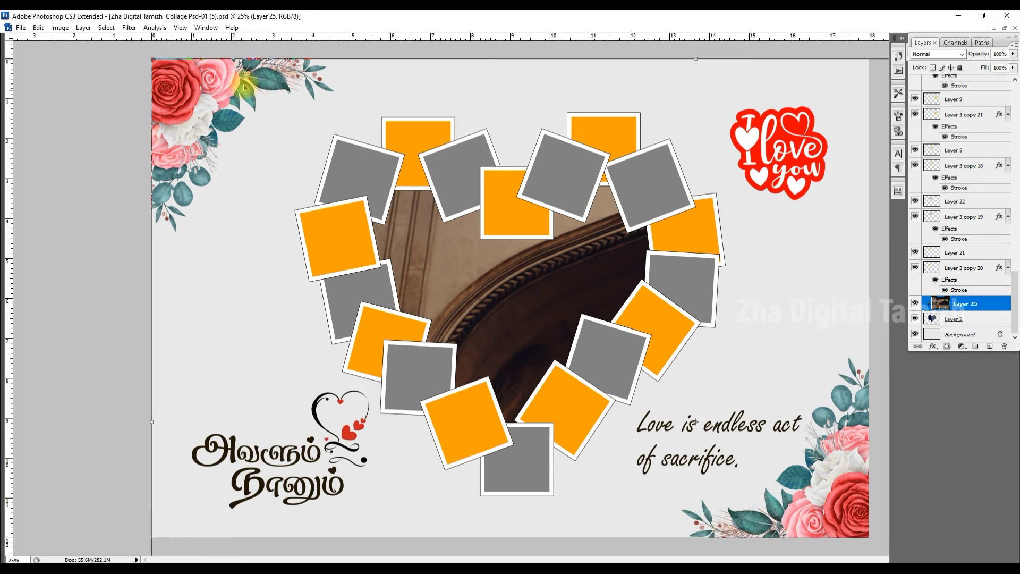
Step: Scale and move the clipped photo so the couple fills the centre of the large heart
drag(150, 66, 340, 155)
drag(567, 292, 550, 282)
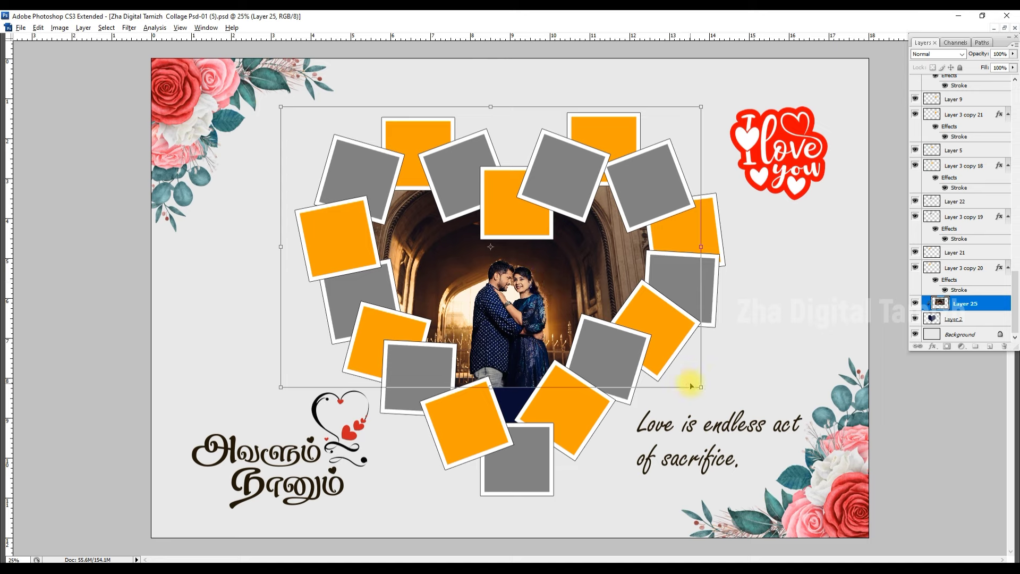
drag(698, 384, 903, 444)
drag(679, 384, 663, 359)
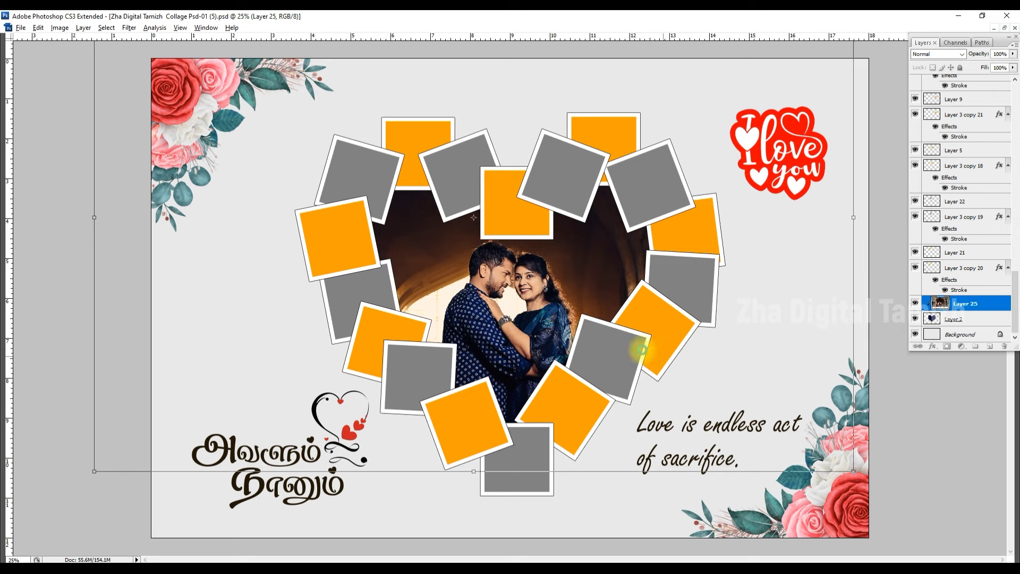
Step: Cut the whole image from pexels-ravi-noel-14891885.jpg and close the file without saving
key(ctrl+Tab)
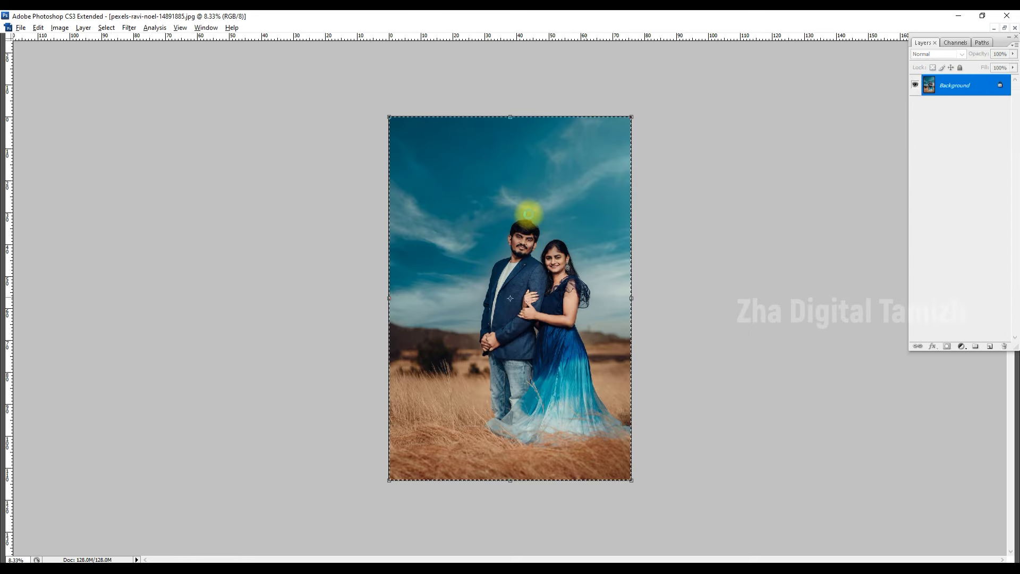
key(ctrl+w)
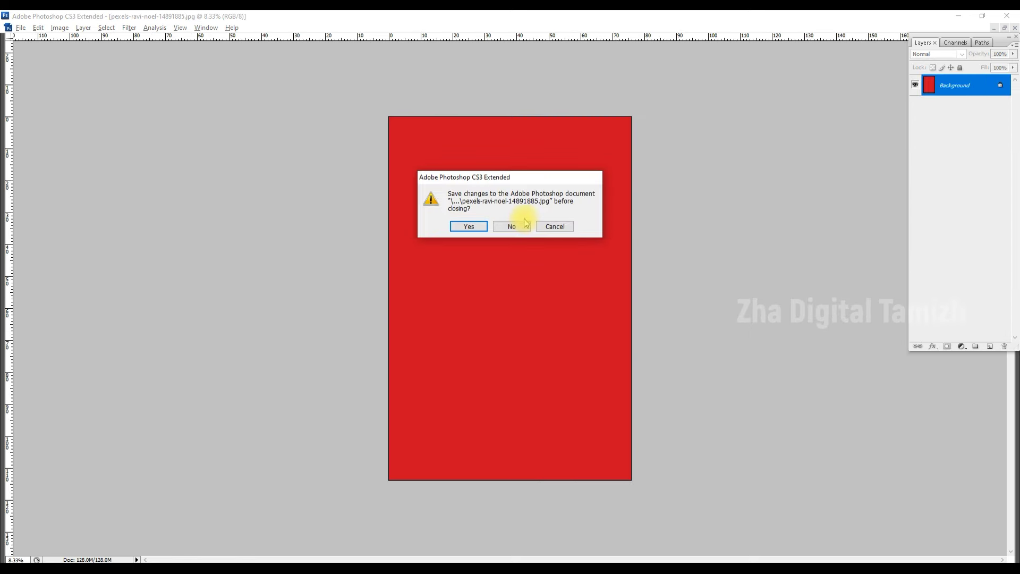
click(518, 226)
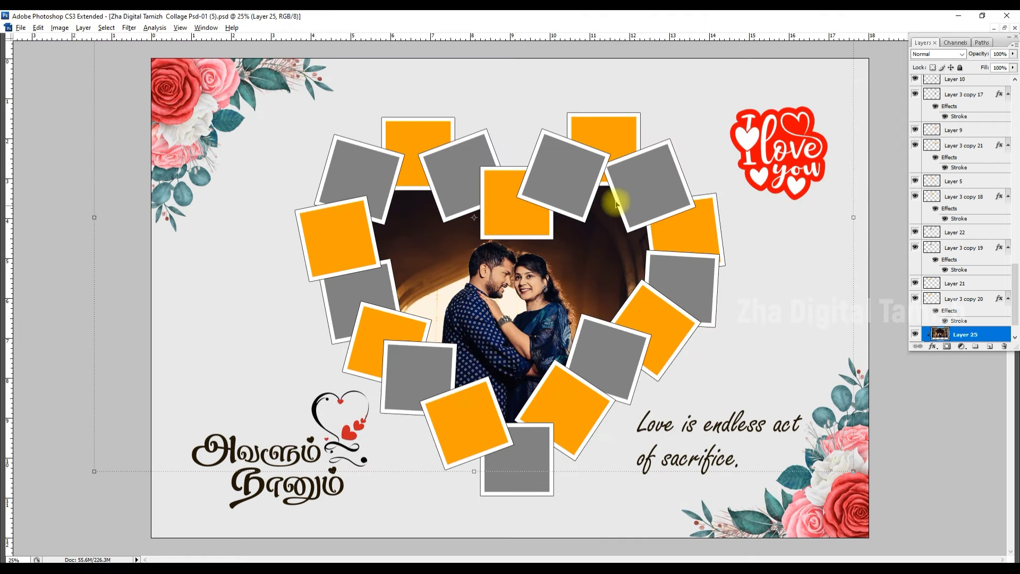
Step: Paste the cut photo above the heart's tilted upper-right grey frame (Layer 8) and clip it to that frame
right_click(647, 199)
click(662, 200)
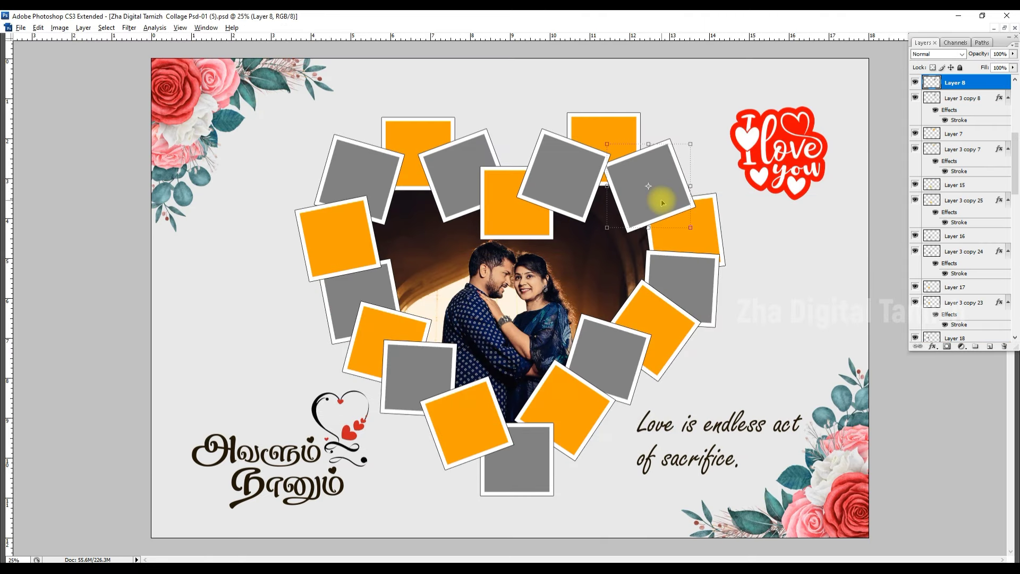
key(ctrl+v)
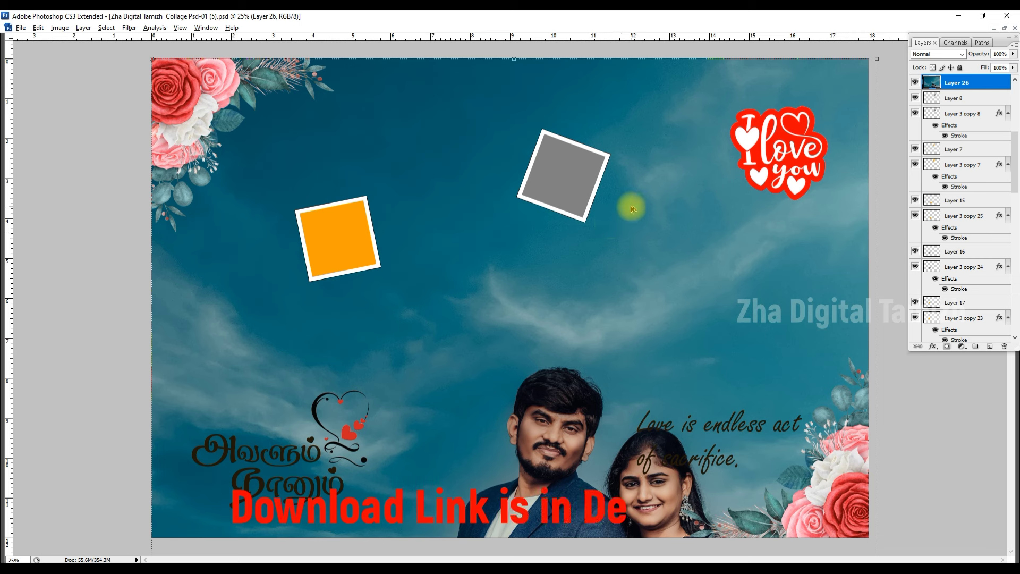
alt+click(956, 90)
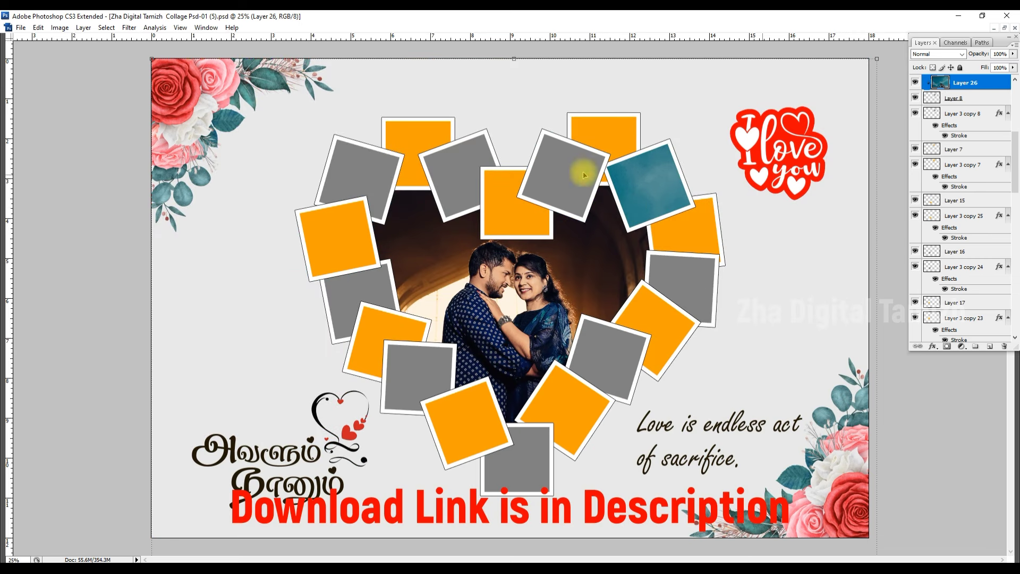
Step: Scale down and reposition the clipped photo so both people fit inside the tilted upper-right frame
key(ctrl+t)
drag(150, 57, 477, 354)
drag(501, 463, 613, 107)
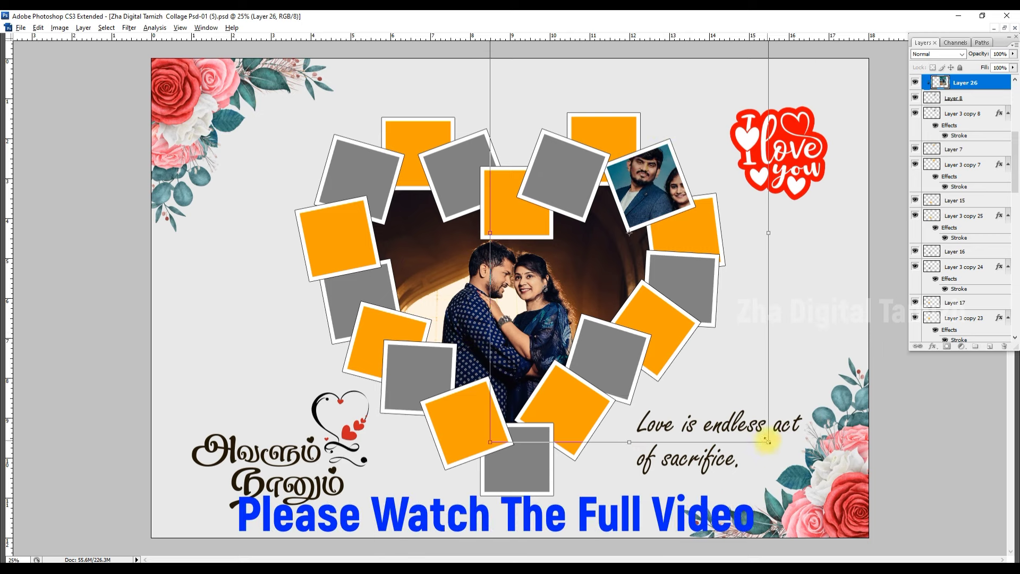
drag(768, 442, 722, 312)
drag(674, 272, 673, 229)
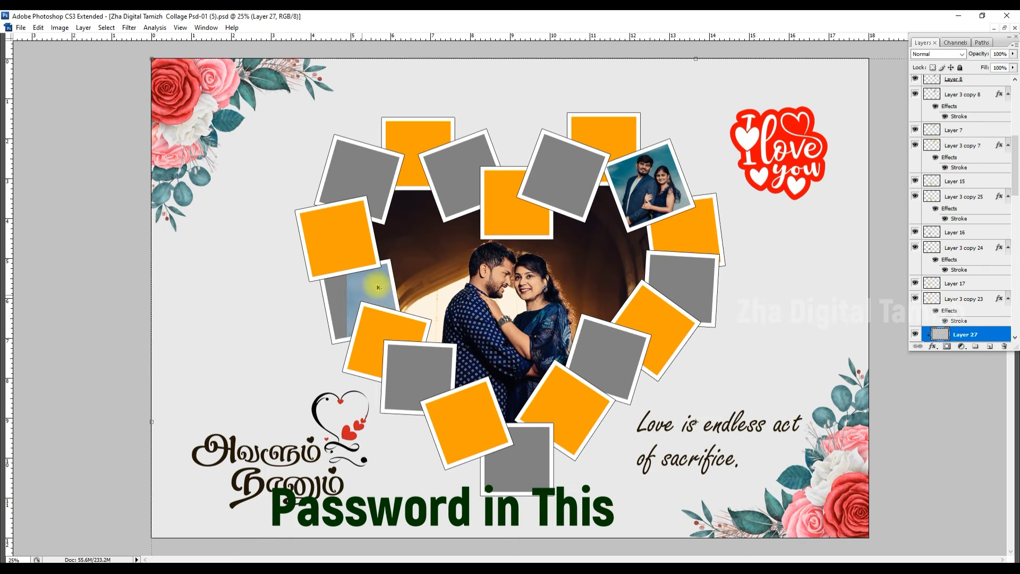
Step: Position the clipped couple photo (Layer 27) inside the grey frame on the heart's left side
drag(375, 353, 527, 383)
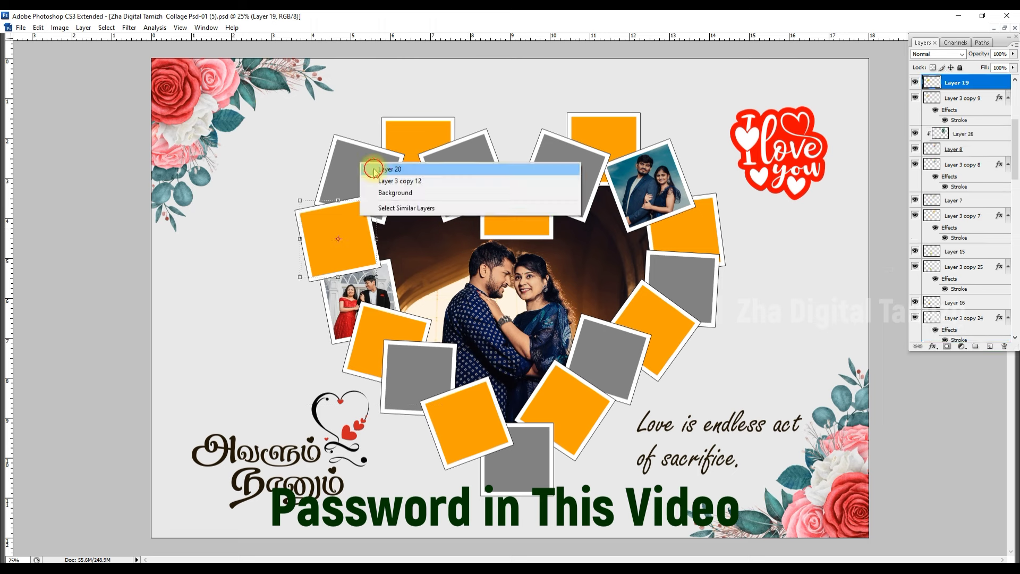
Step: Target the heart's upper-left grey frame (Layer 20) for a clipped couple photo and position Layer 29's photo in the inner top-centre frame
click(412, 160)
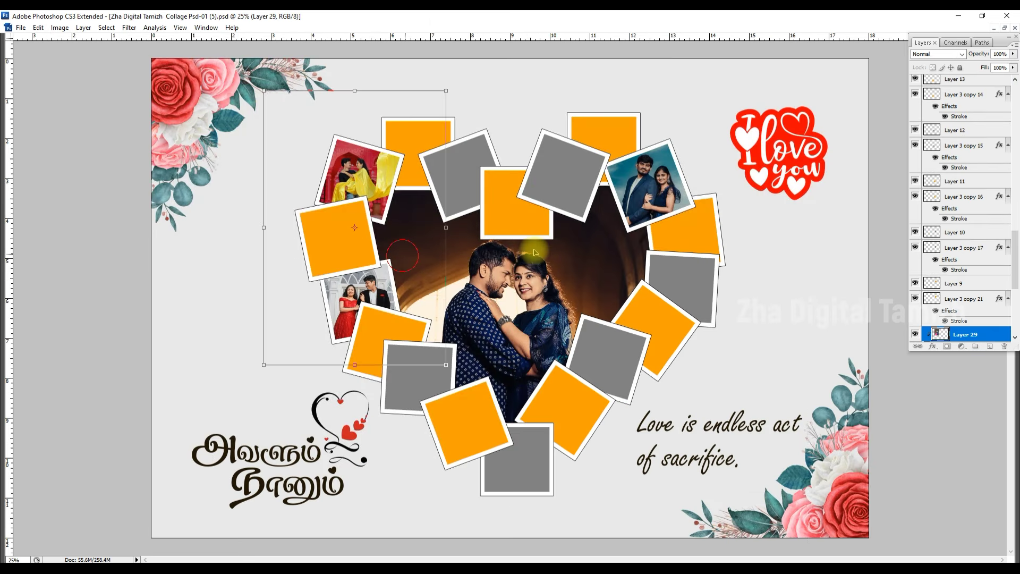
drag(534, 252, 548, 81)
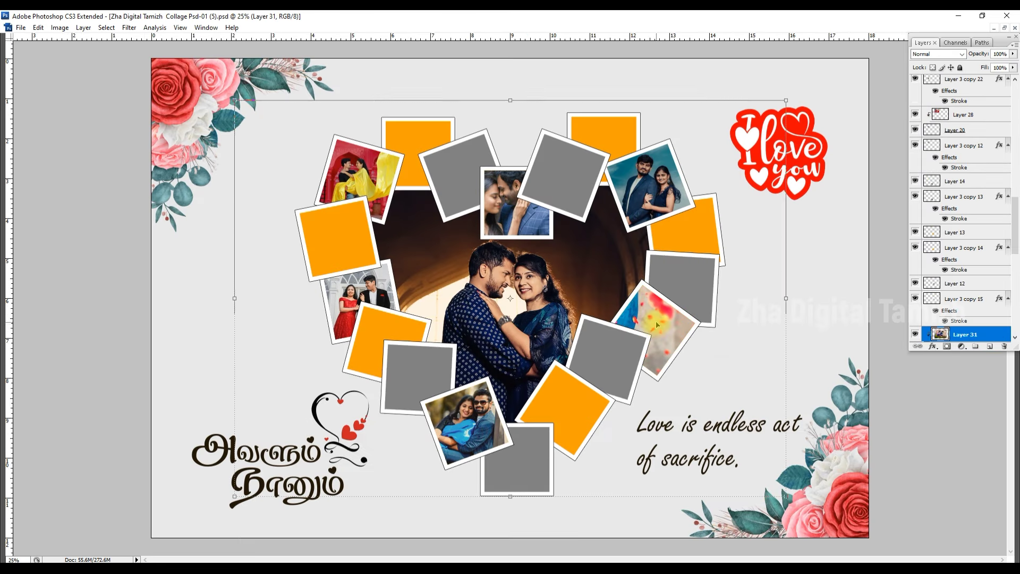
Step: Position Layer 31's photo in the orange frame on the heart's right side and scale down the photo for the tilted upper grey frame (Layer 22)
drag(685, 316, 662, 319)
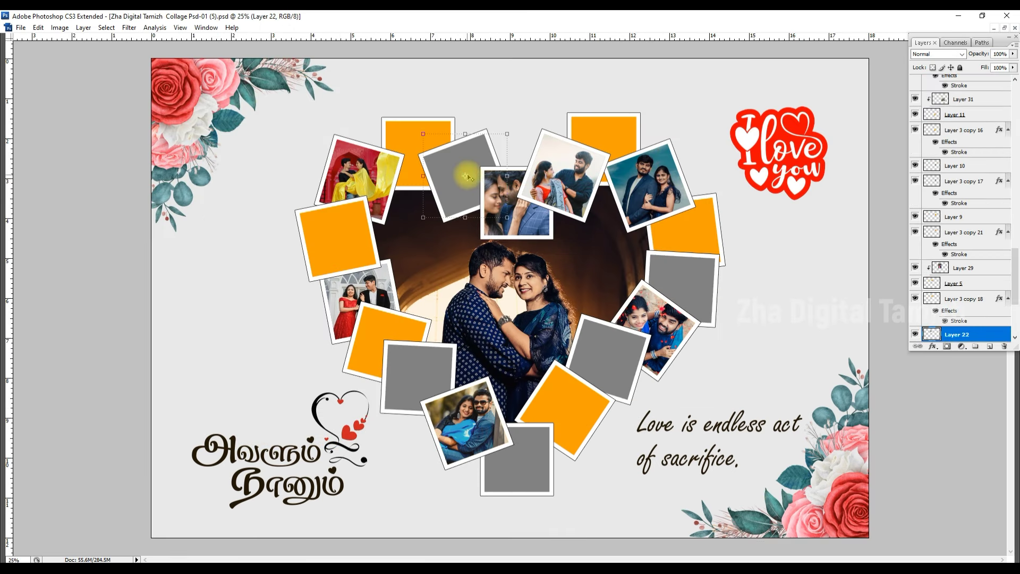
key(ctrl+t)
drag(627, 279, 564, 234)
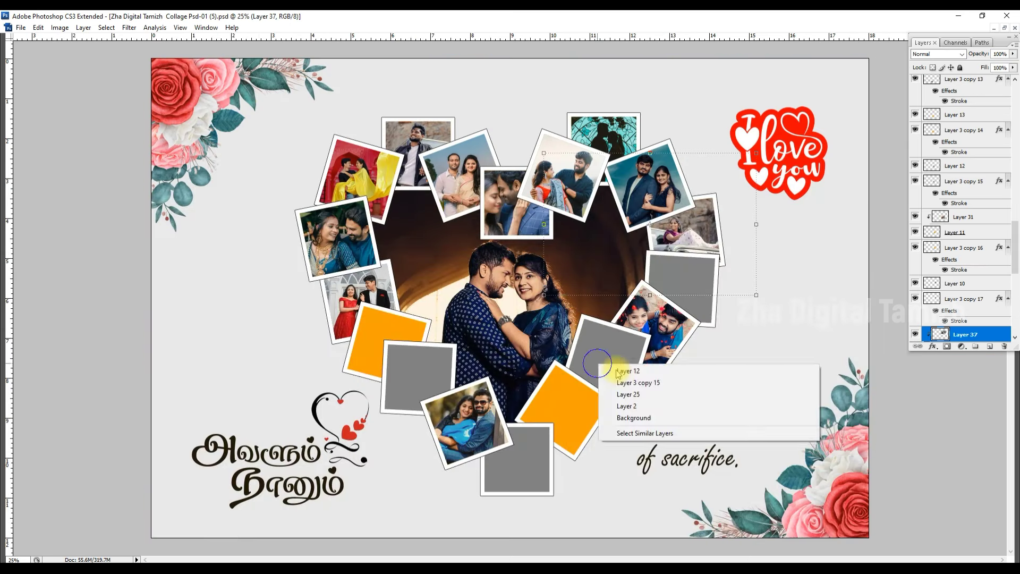
Step: Fit the clipped jeep photo into the lower-right grey frame (Layer 12) and position Layer 39's photo in the heart's lower-left orange frame
click(619, 371)
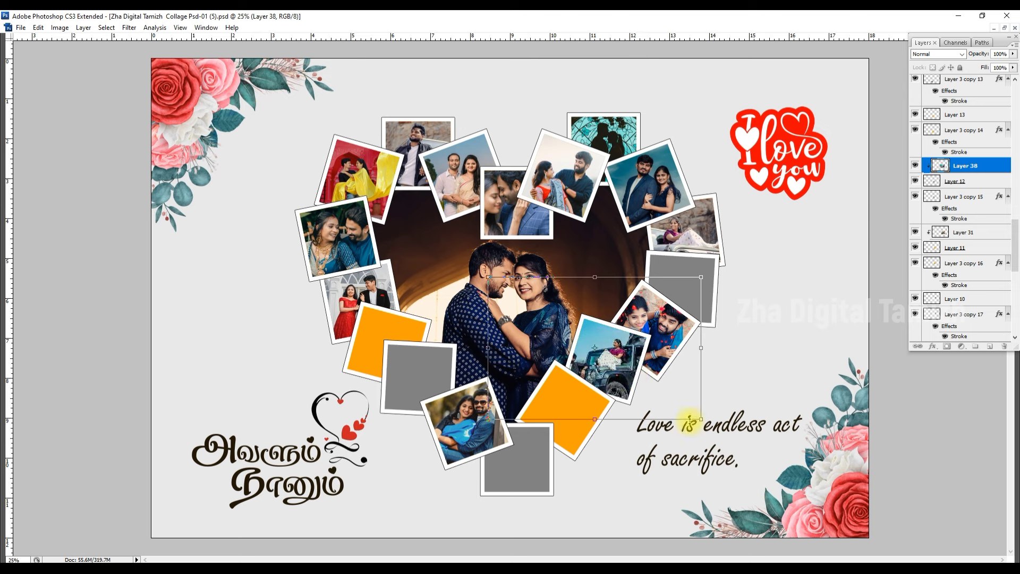
drag(686, 382, 653, 381)
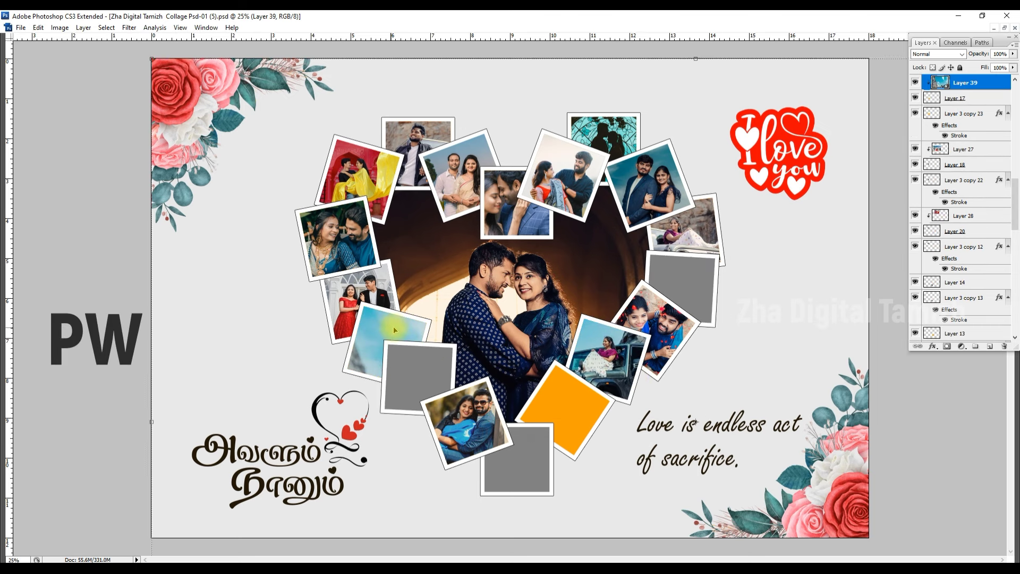
drag(600, 403, 416, 366)
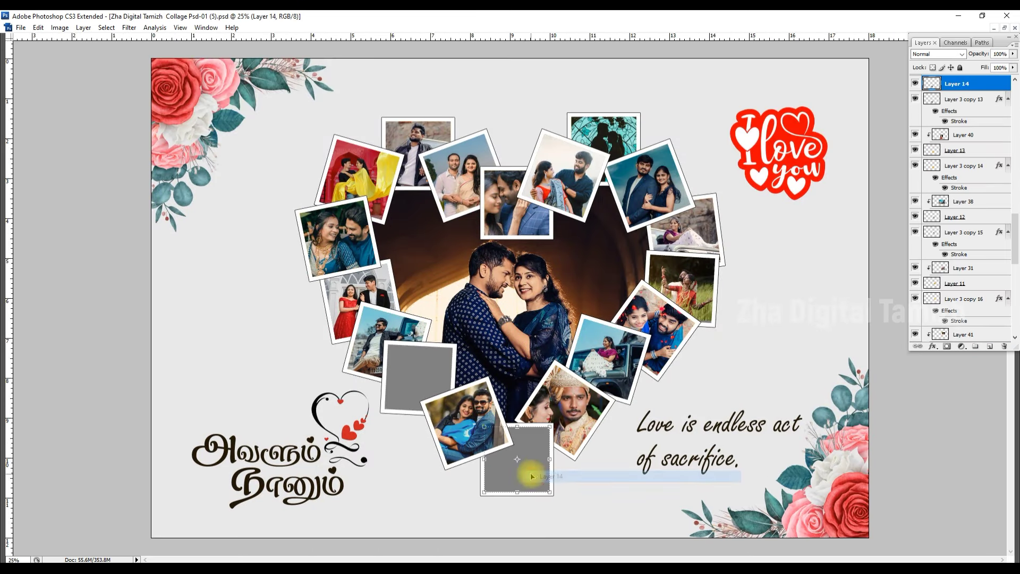
Step: Clip a couple photo to the grey frame at the heart's bottom tip (Layer 14) and fit it inside
drag(532, 476, 521, 481)
key(ctrl+alt+g)
key(ctrl+t)
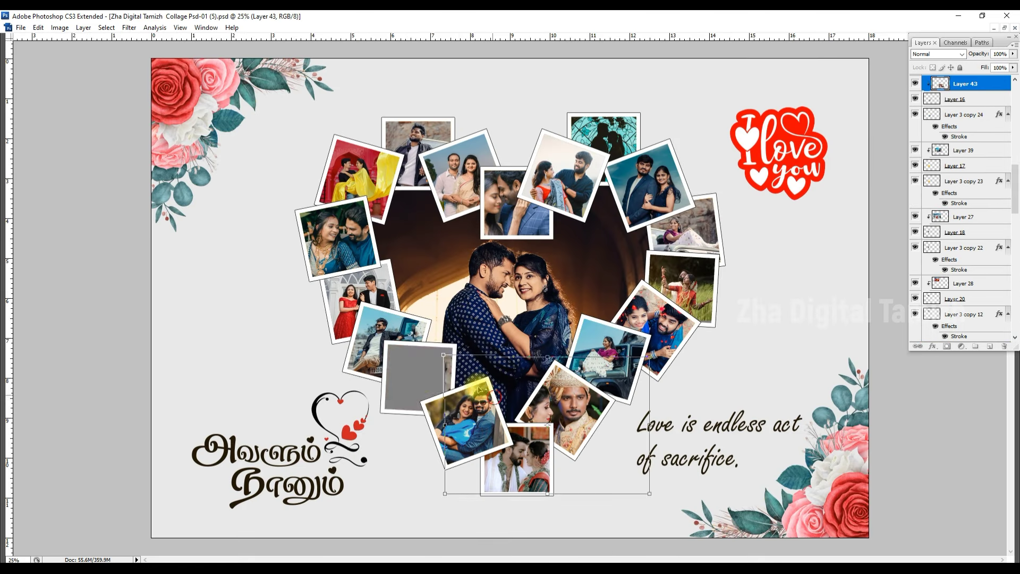
Step: Clip the garlanded couple's wedding photo to the heart's lower-left grey frame (Layer 16) and scale it to fit
key(ctrl+alt+g)
key(ctrl+t)
key(Return)
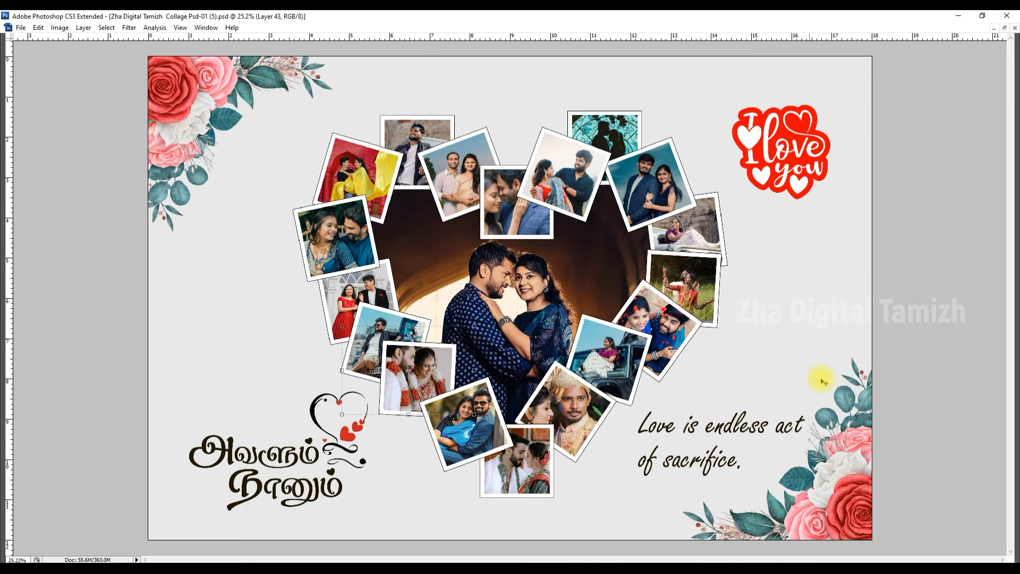
Step: Replace the heart's central photo with the sunset silhouette of a kissing couple and clip it to the heart shape (Layer 2)
scroll(993, 176, down, 5)
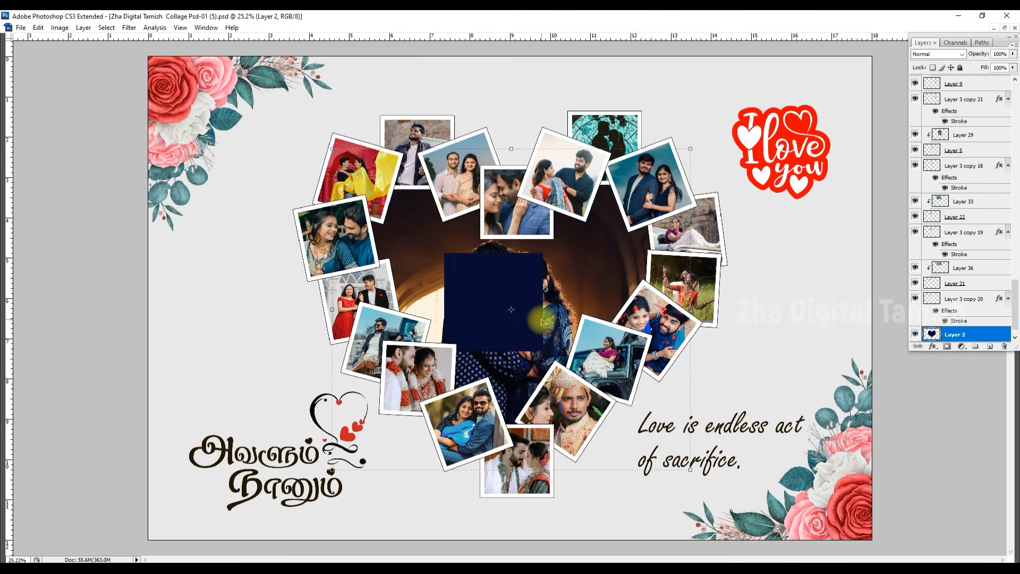
key(ctrl+t)
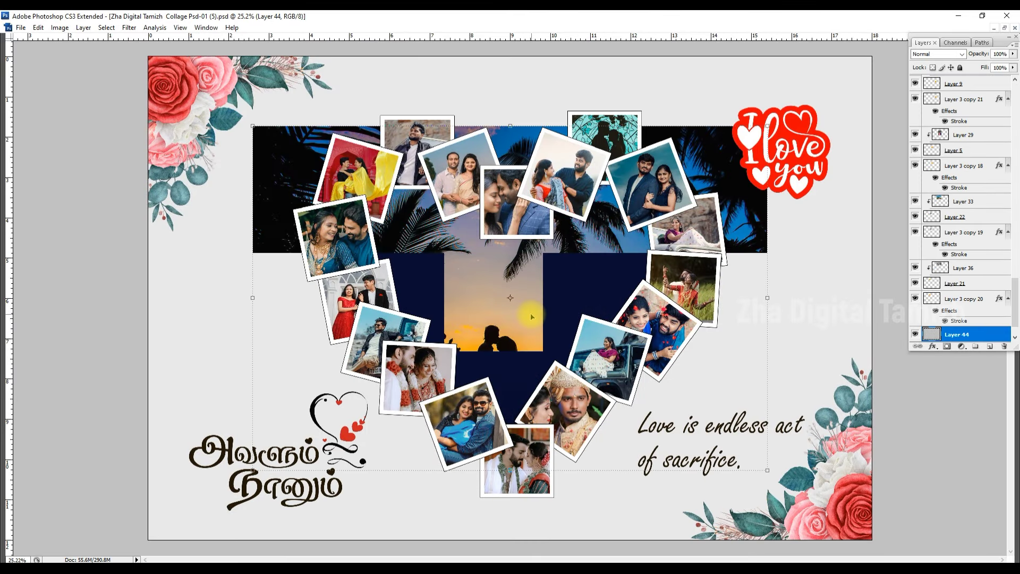
key(Return)
scroll(956, 297, down, 2)
alt+click(956, 311)
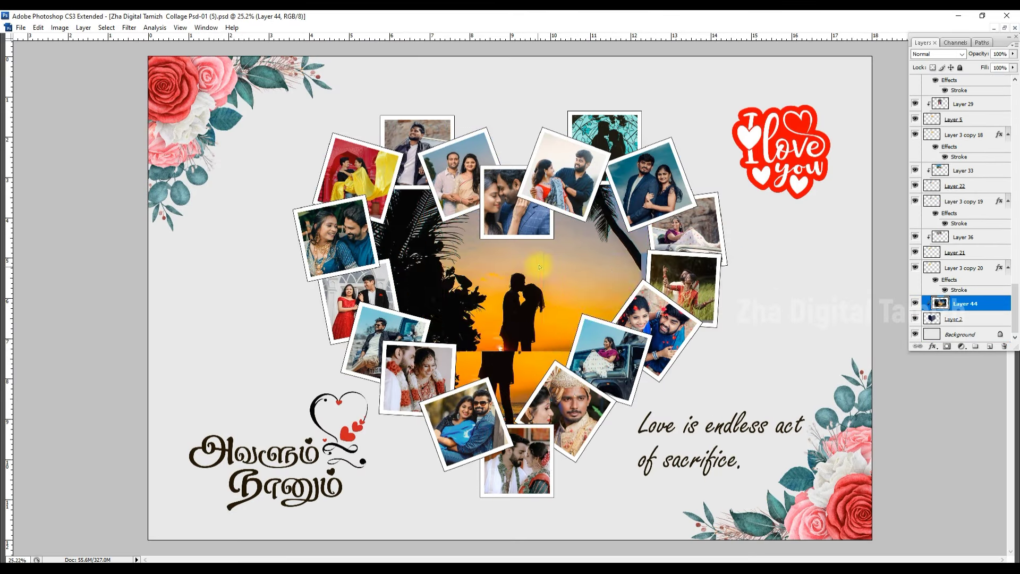
Step: Enlarge and reposition the clipped sunset silhouette photo (Layer 44) so it fills the heart with the couple centred
drag(540, 267, 536, 239)
key(ctrl+t)
drag(790, 387, 883, 450)
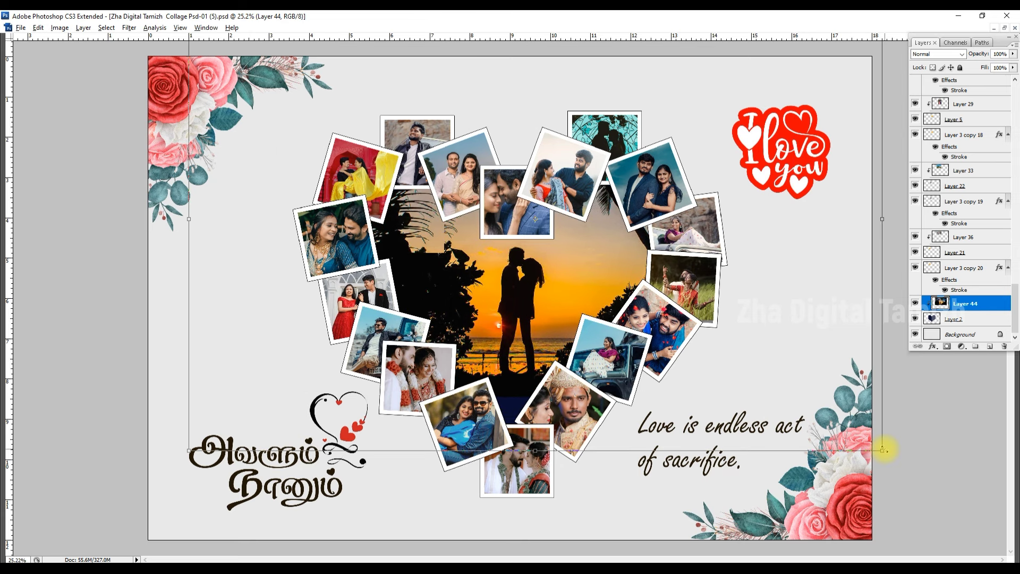
key(Return)
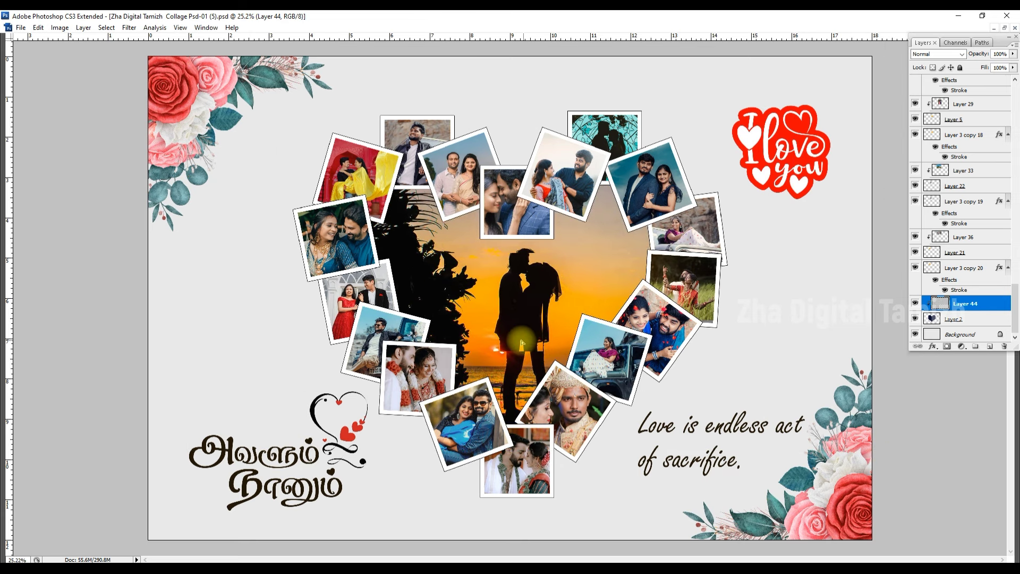
key(ctrl+0)
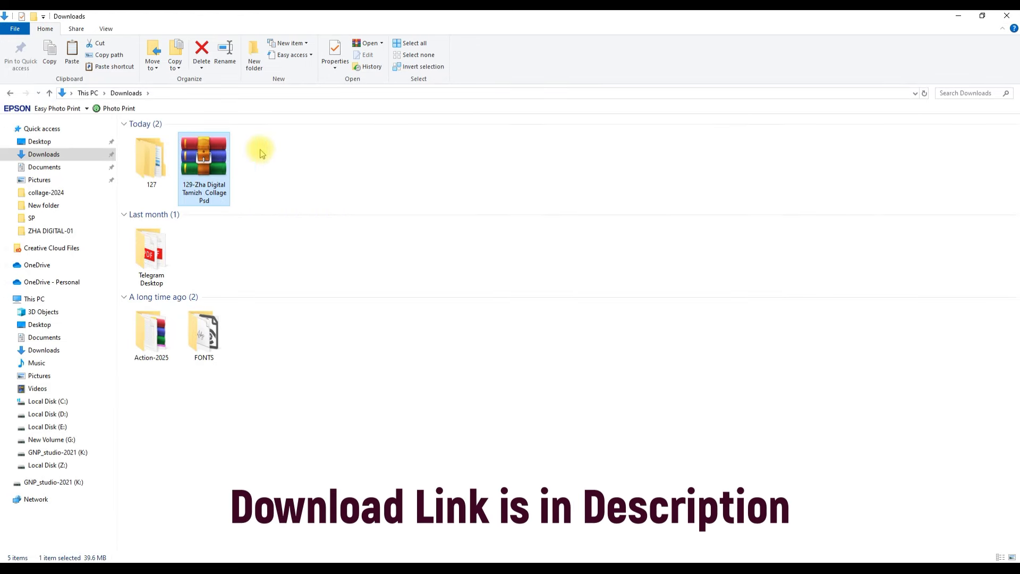
Step: Start extracting the 129-Zha Digital Tamizh Collage Psd archive directly into the Downloads folder
right_click(207, 157)
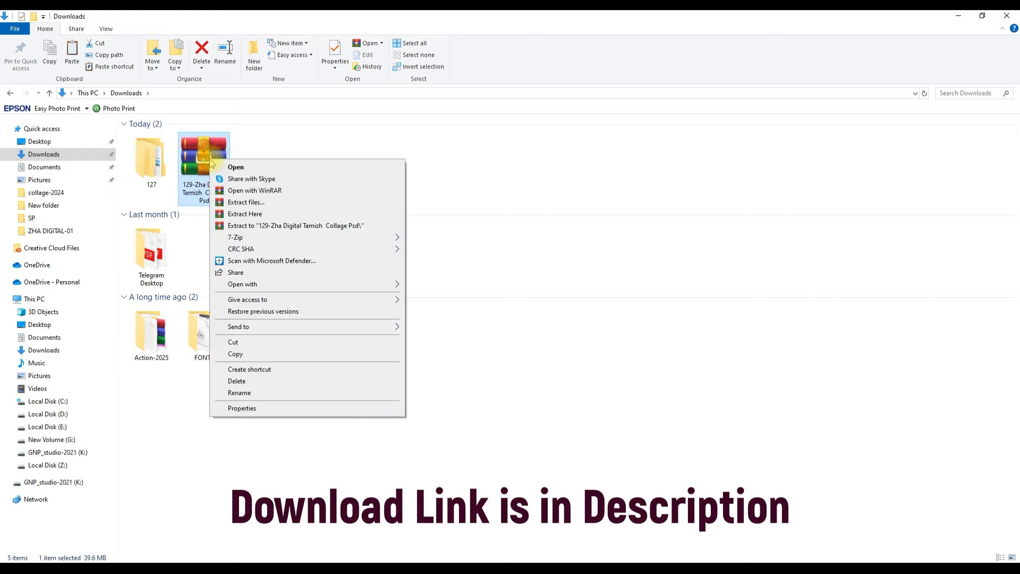
click(275, 213)
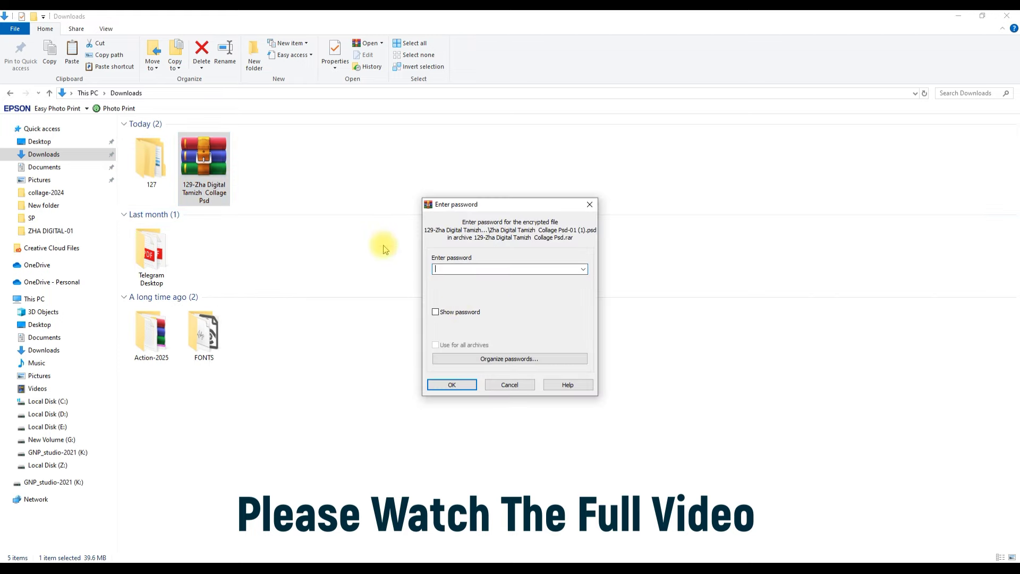